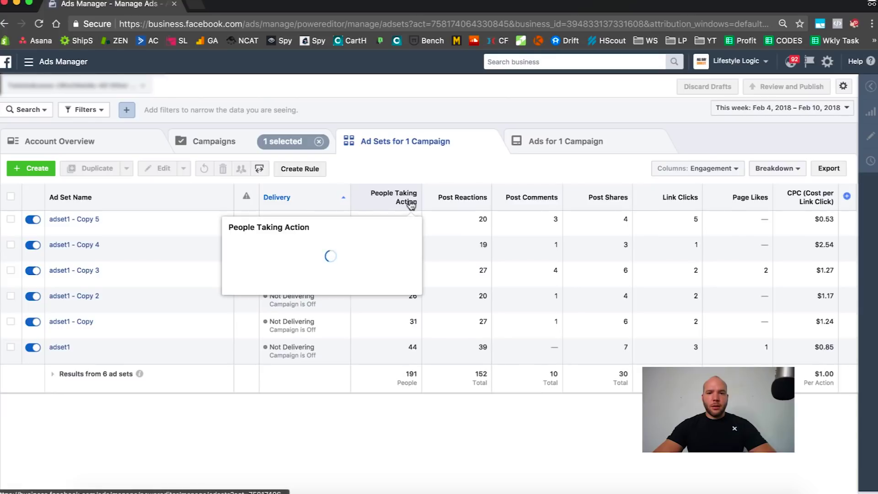
Step: Display the Performance columns for the campaign's ad sets and check their cost per result
left_click(695, 168)
left_click(692, 184)
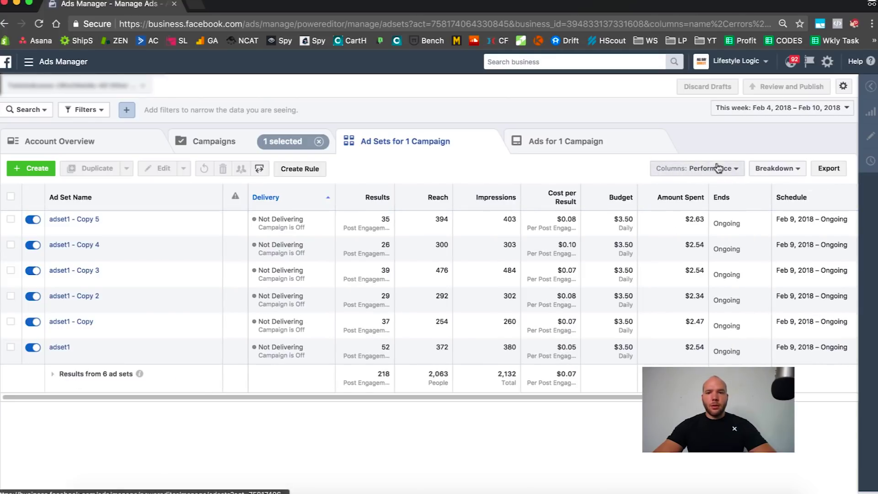
mouse_move(572, 197)
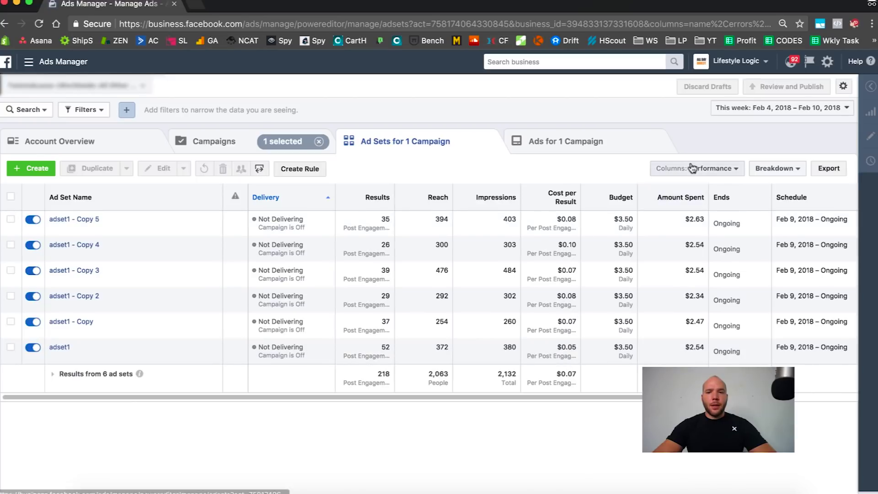
Step: Select the ad set adset1 and switch the table to the Nates column preset
left_click(11, 350)
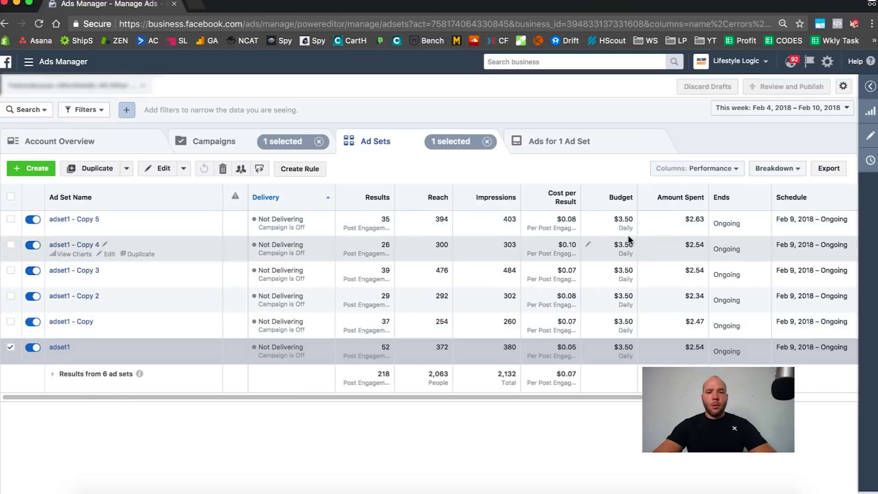
left_click(695, 168)
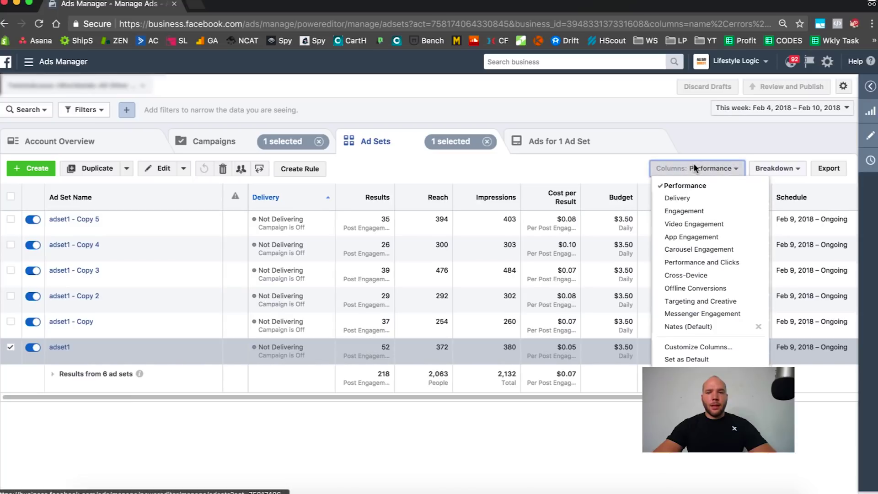
left_click(684, 328)
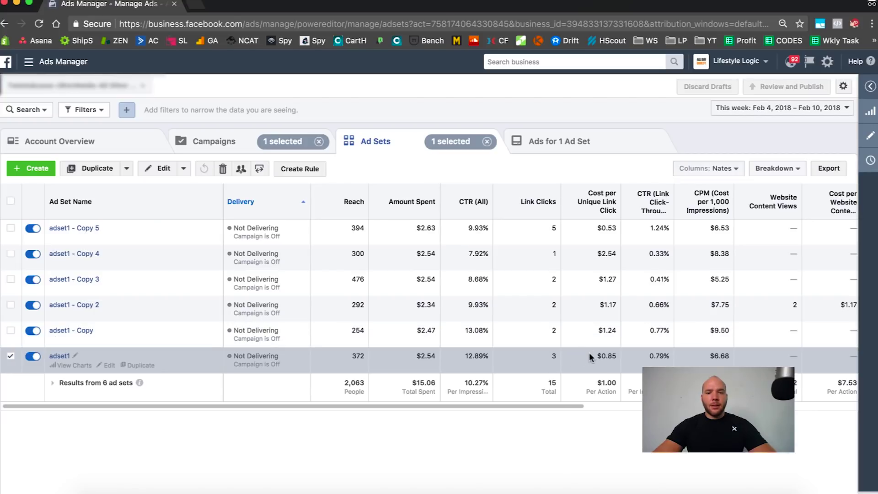
Step: Open the ads of adset1, select ad1 and view its ad preview twice, closing it each time
left_click(70, 356)
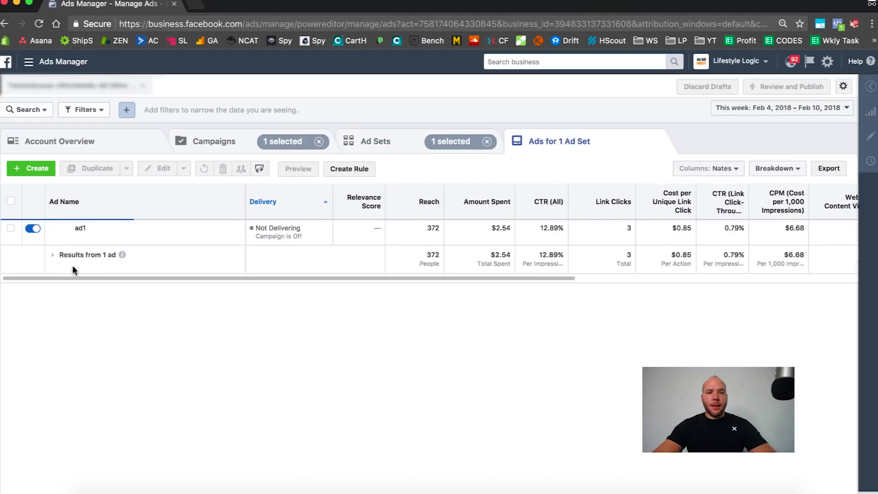
left_click(58, 238)
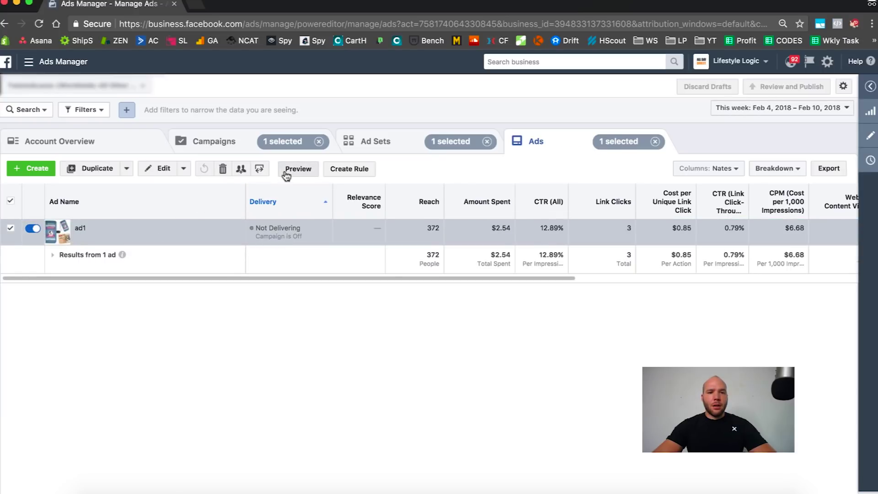
left_click(293, 169)
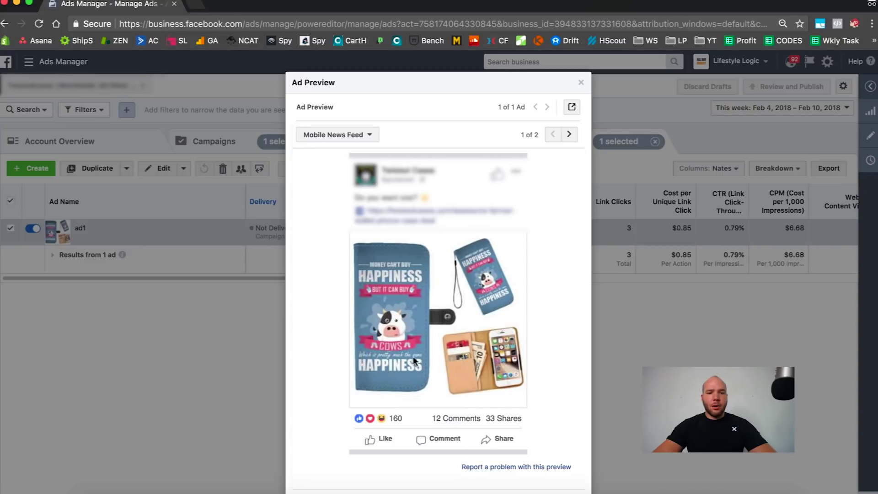
left_click(581, 82)
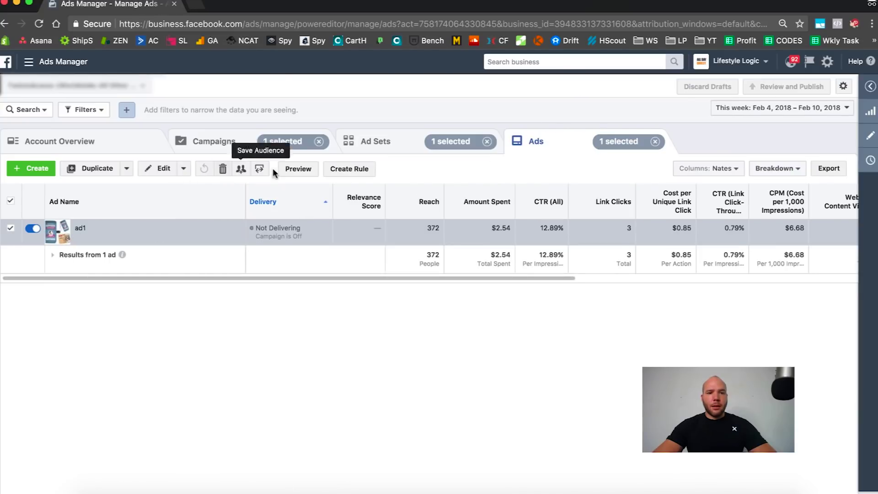
left_click(292, 169)
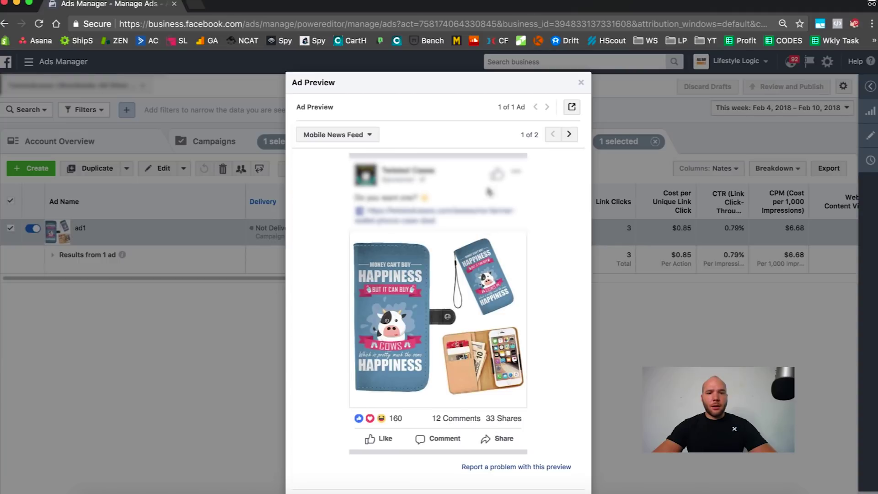
left_click(581, 82)
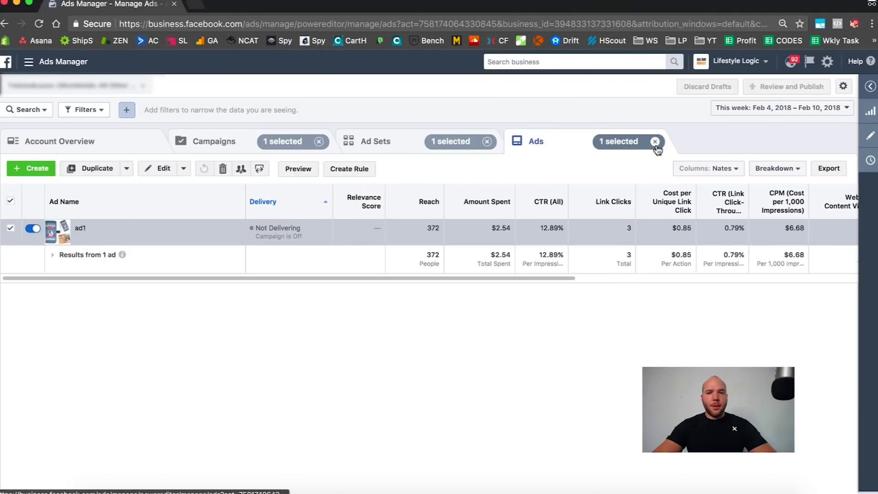
Step: Return to the ad sets, select only adset1 - Copy 5, and display the Performance columns
left_click(395, 143)
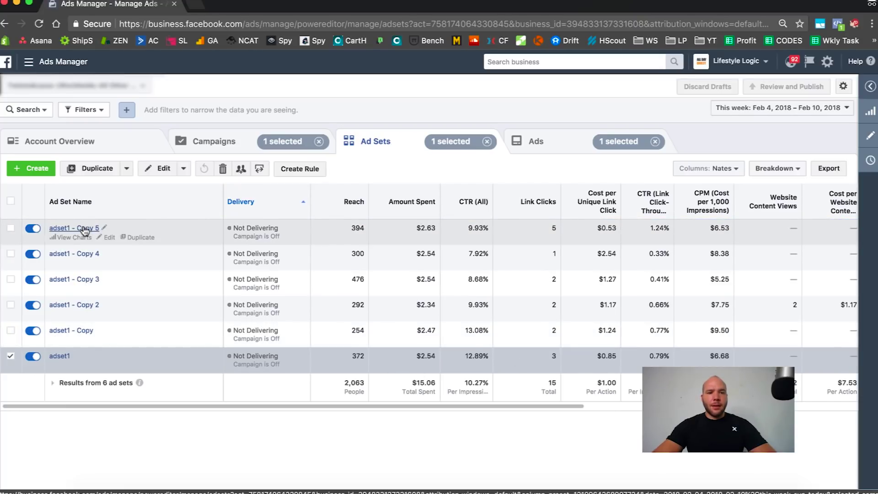
left_click(10, 229)
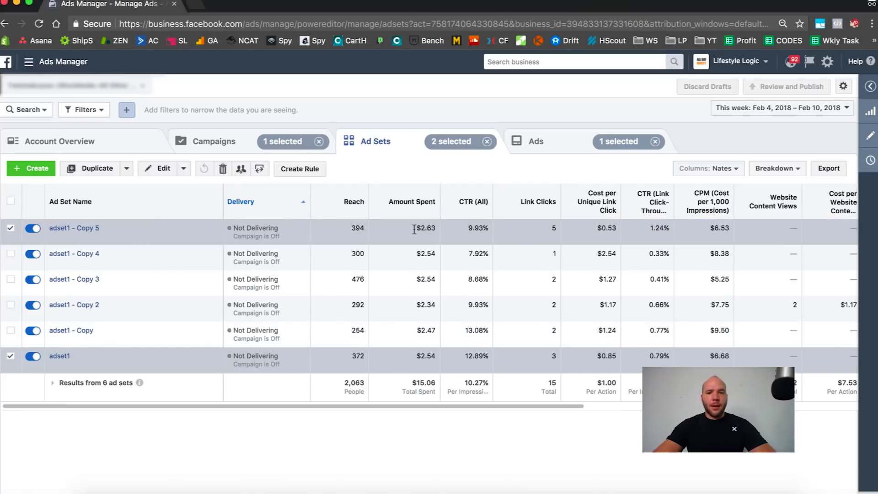
left_click(10, 356)
left_click(730, 169)
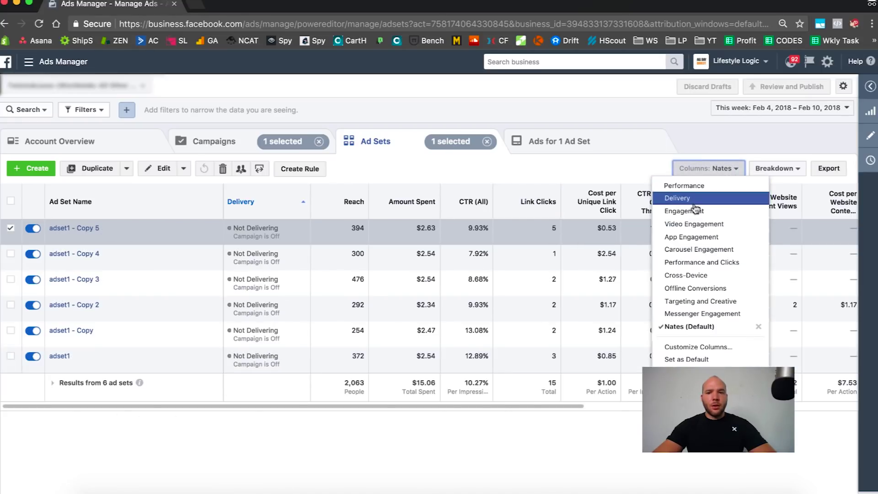
left_click(677, 186)
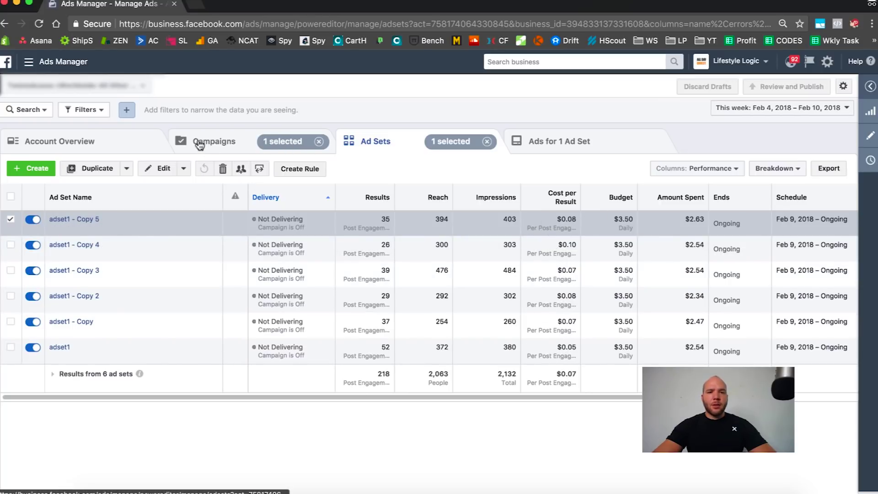
Step: Go back to the campaigns, clear the ad set selection, and open the ad sets of PPE-FARMER-AD2
left_click(229, 145)
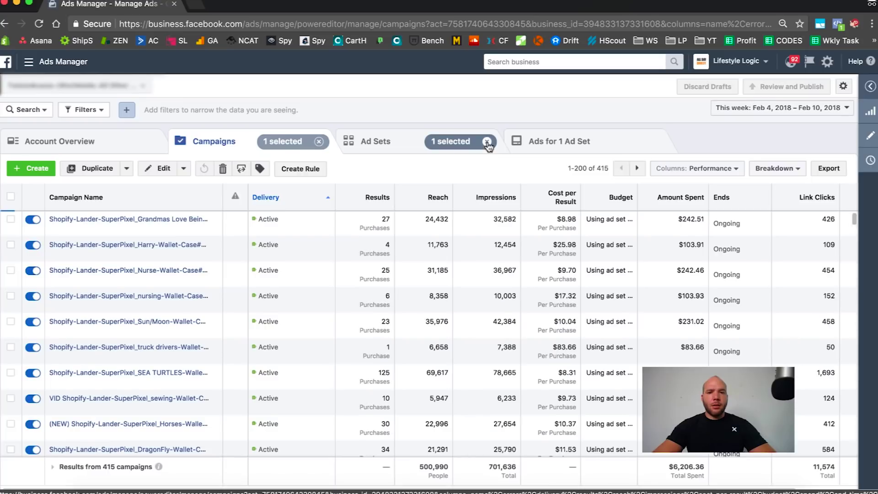
left_click(487, 142)
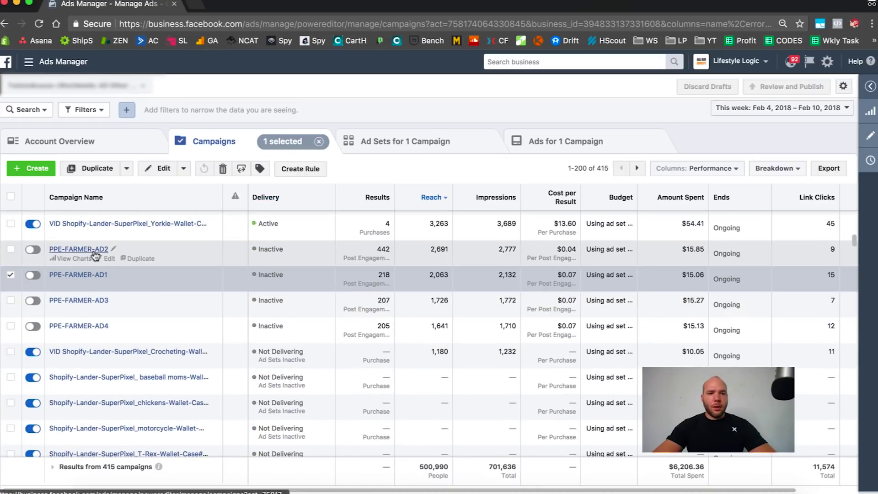
left_click(93, 250)
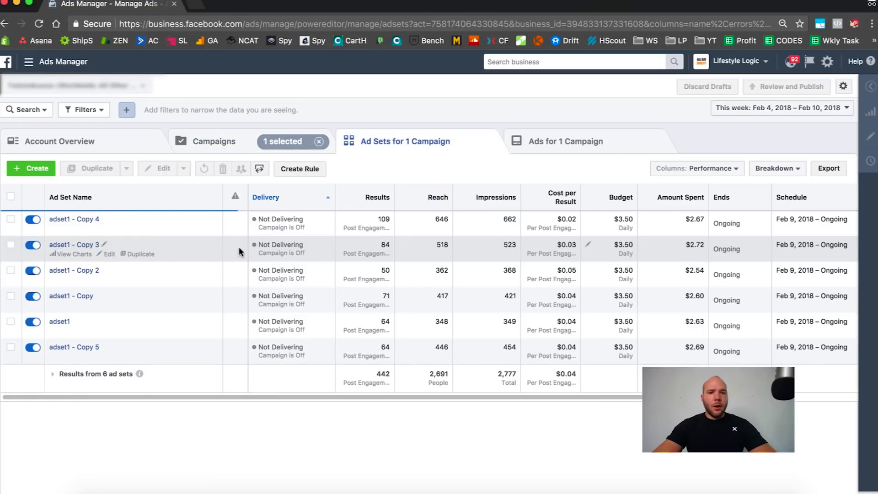
Step: Open the ads of adset1 - Copy 4, select ad1, and view its ad preview before closing it
left_click(84, 219)
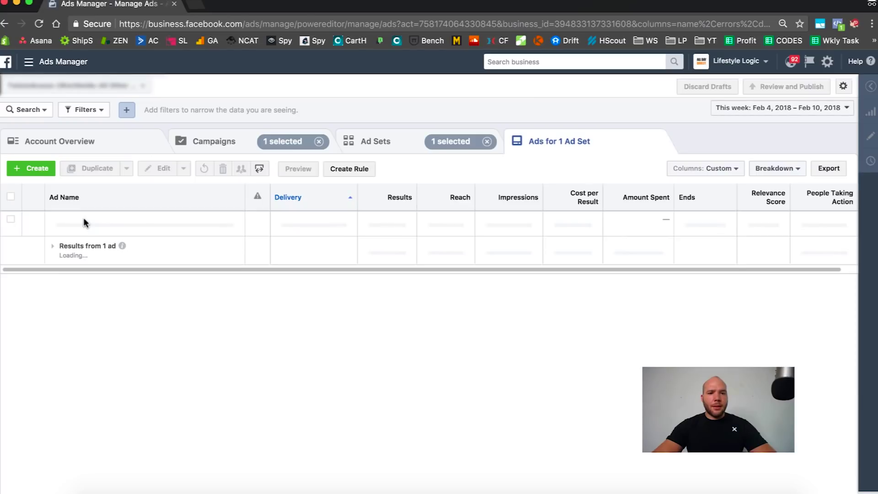
left_click(10, 220)
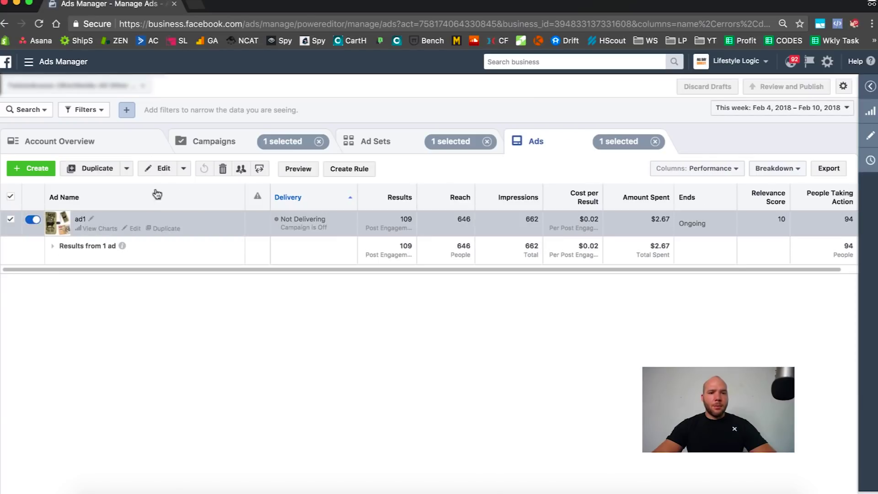
left_click(293, 169)
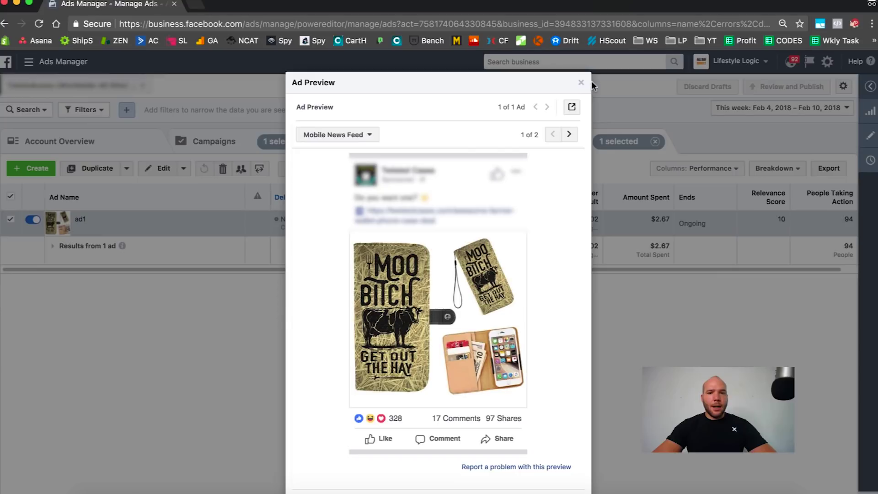
left_click(580, 82)
Step: Return to the PPE-FARMER-AD2 ad sets and display them with the Nates column preset
left_click(398, 147)
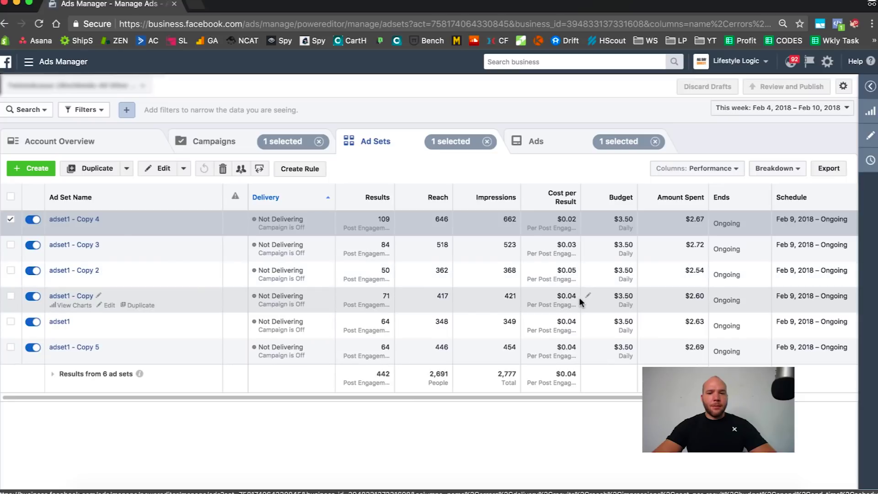
left_click(690, 167)
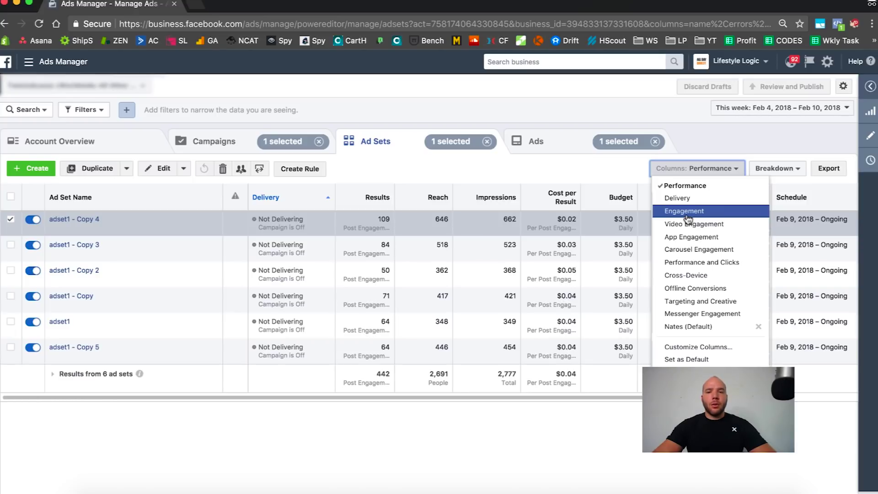
left_click(686, 326)
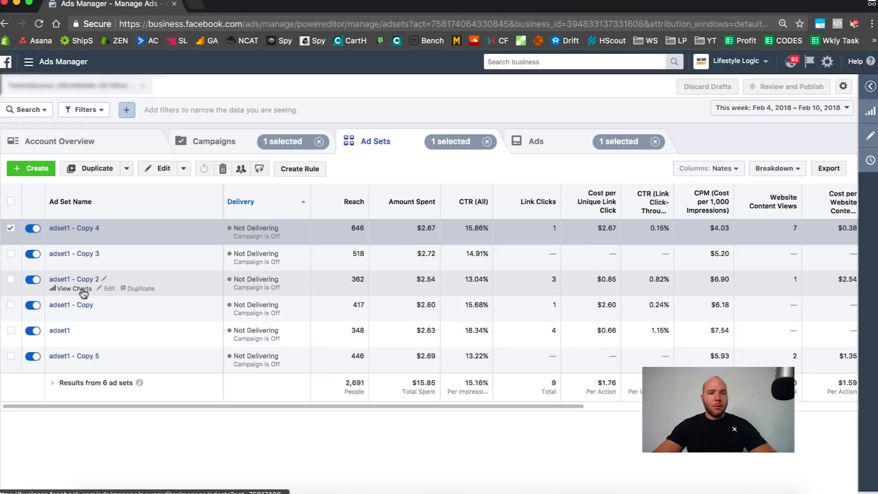
Step: Clear the ad set and ad selections and open the list of ads for the whole campaign
left_click(10, 228)
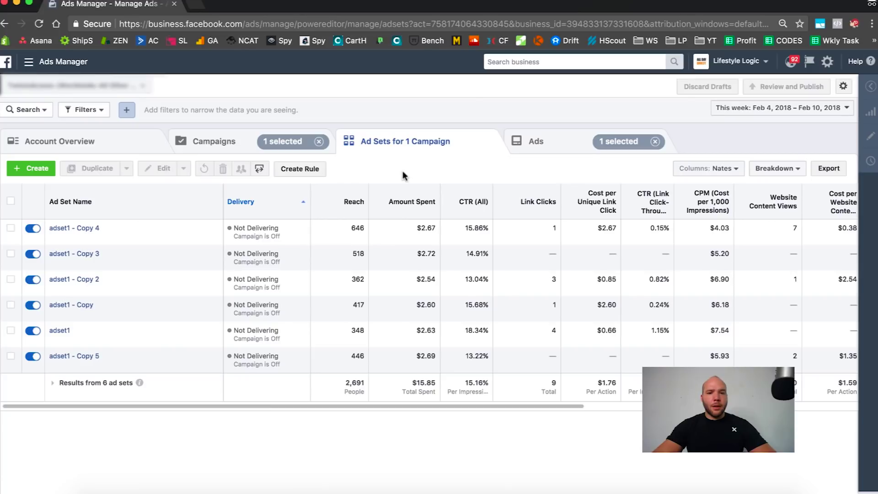
left_click(655, 142)
left_click(579, 144)
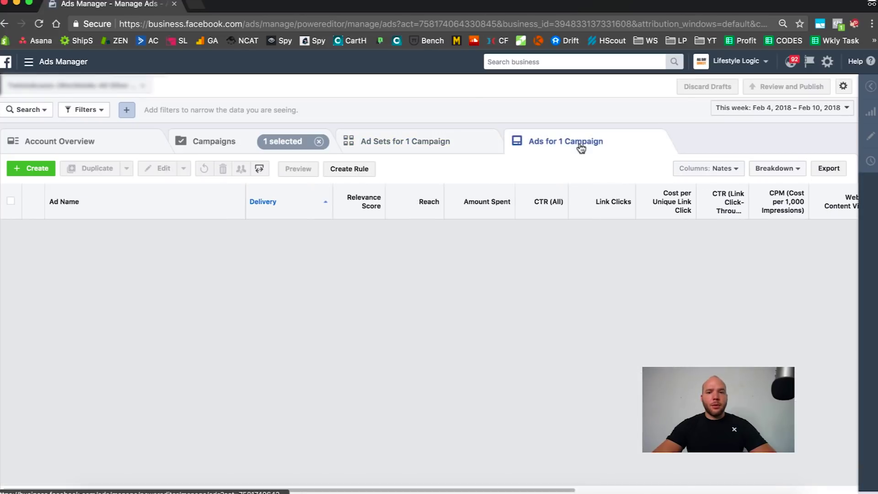
Step: Return to the campaigns, sort them by reach, and open the ad sets of PPE-FARMER-AD3
left_click(218, 149)
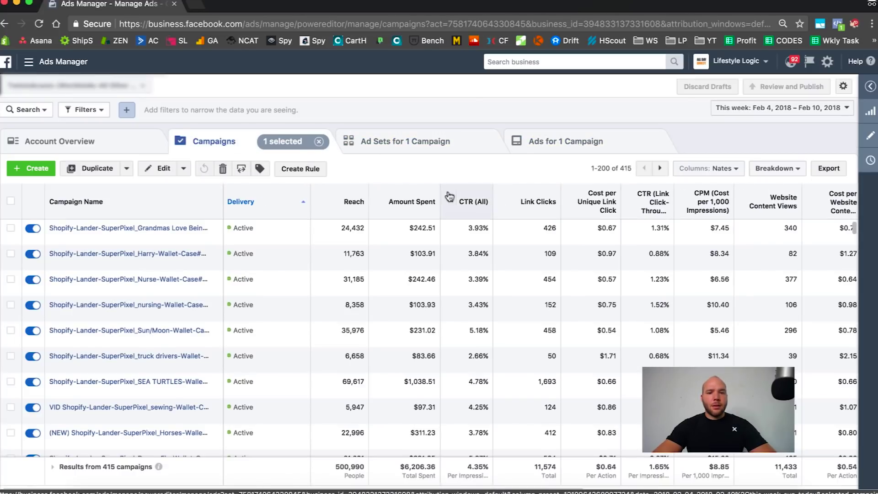
left_click(354, 202)
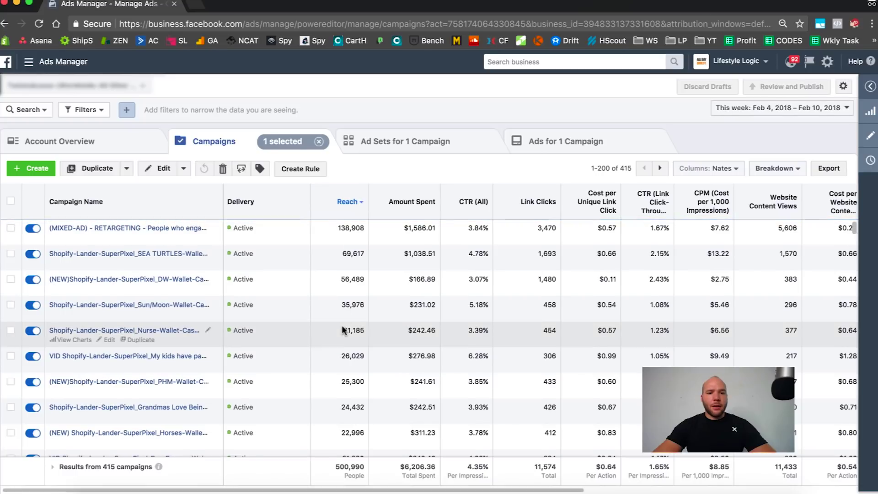
scroll(343, 325, "down", 10)
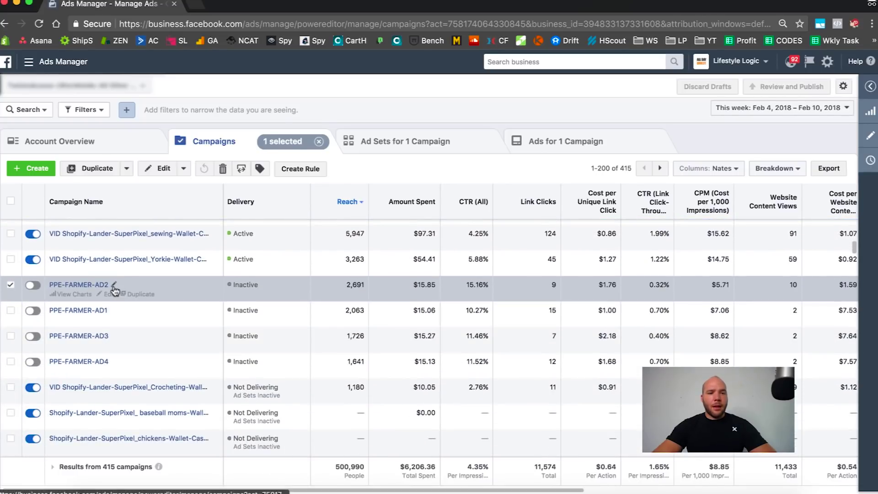
left_click(96, 336)
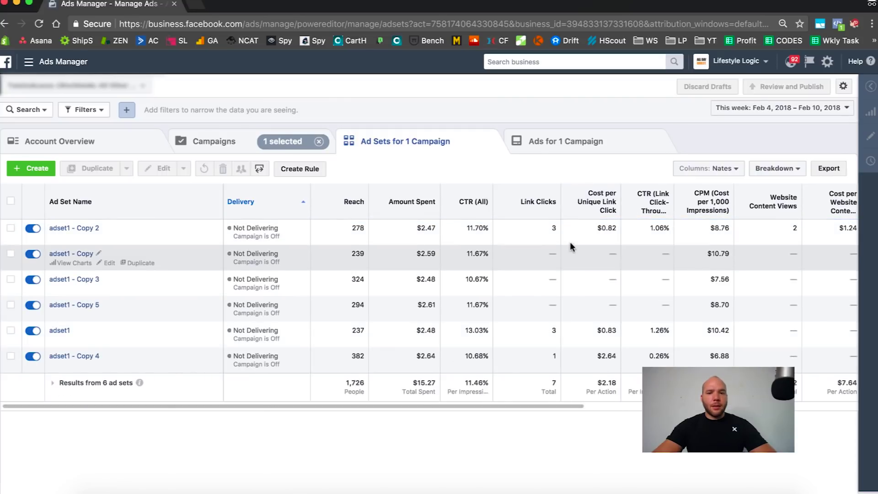
Step: Display the Performance columns for the PPE-FARMER-AD3 ad sets and select adset1 - Copy 4
left_click(722, 168)
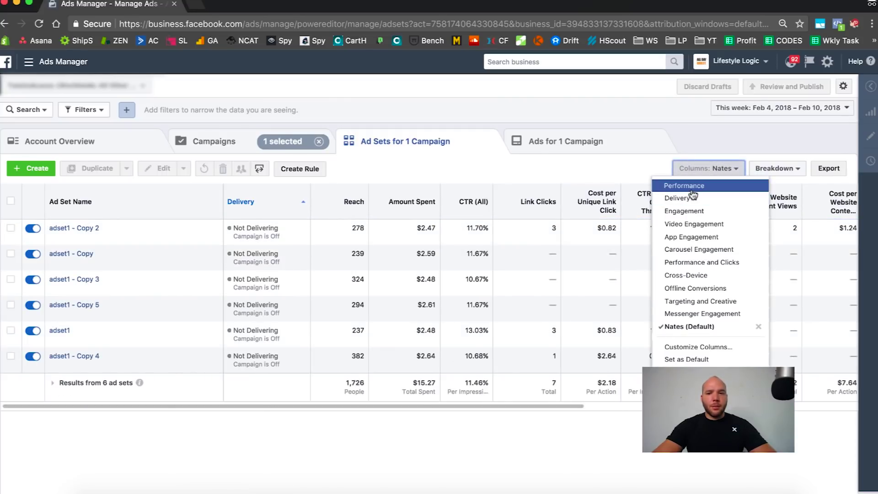
left_click(690, 183)
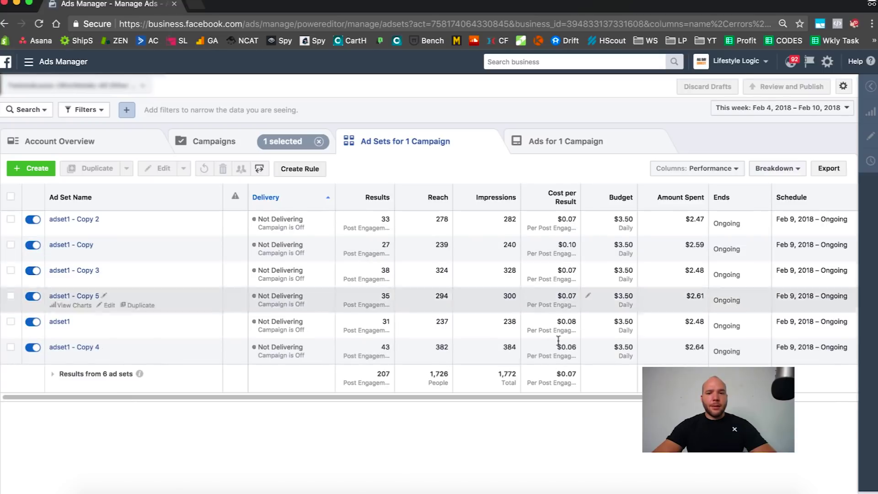
left_click(11, 351)
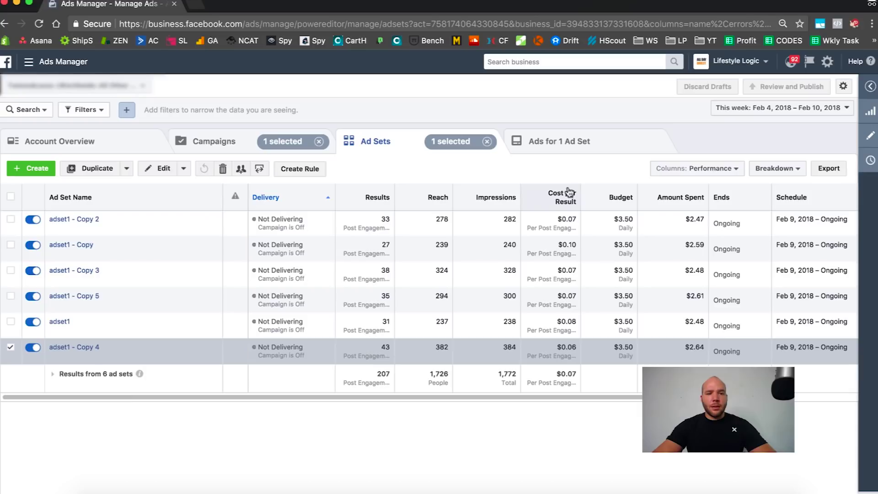
Step: Display the PPE-FARMER-AD3 ad sets with the Nates columns, select only adset1, and switch to the Performance columns
left_click(663, 168)
left_click(686, 325)
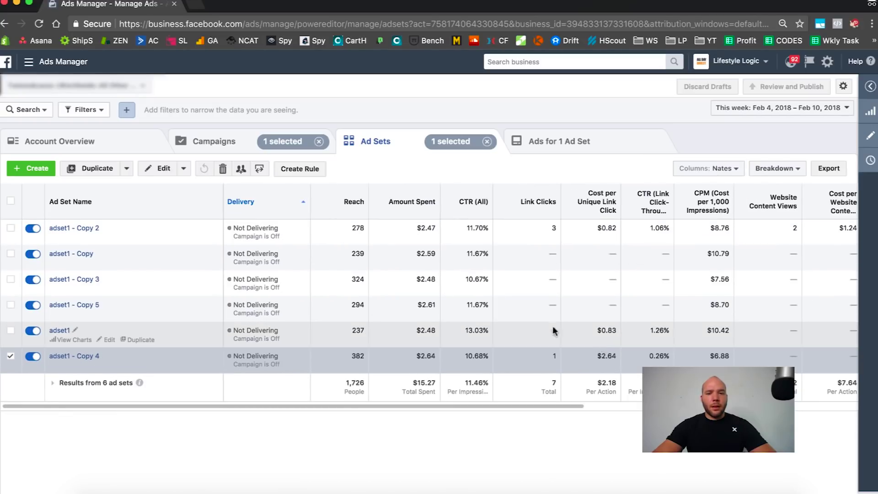
left_click(11, 331)
left_click(722, 169)
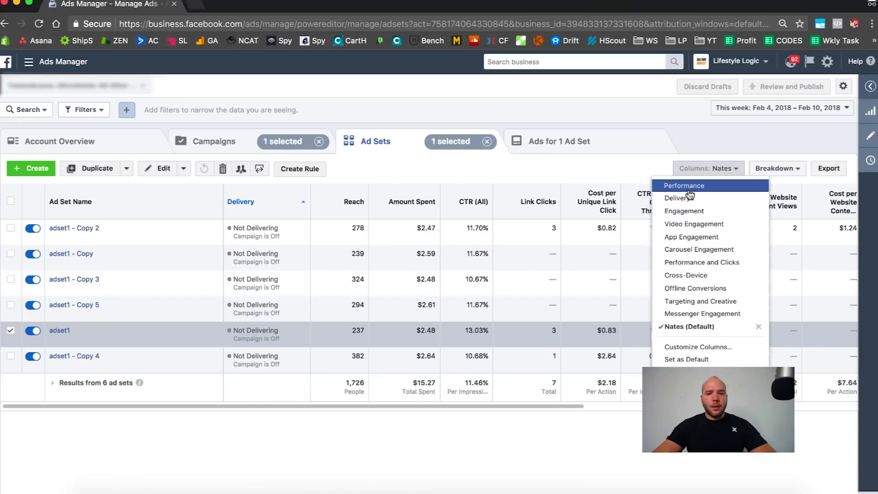
left_click(676, 187)
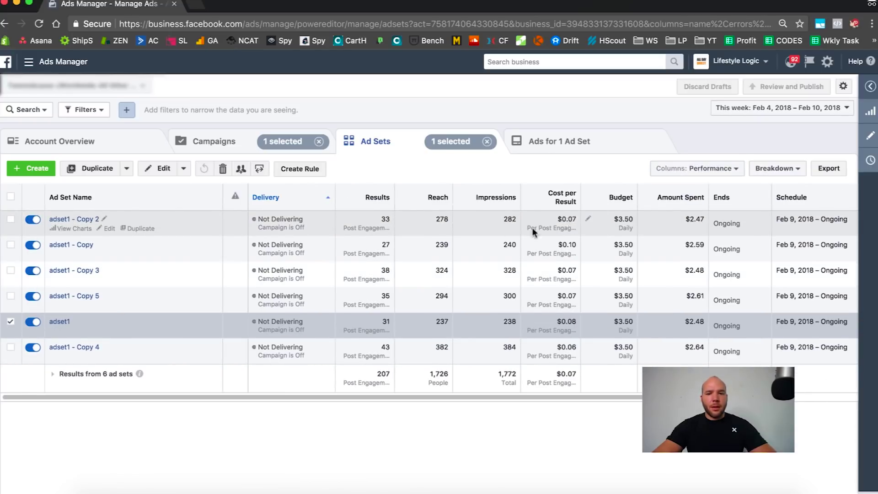
Step: Clear the adset1 selection, open the ads of adset1 - Copy 2, and preview its ad1
left_click(10, 322)
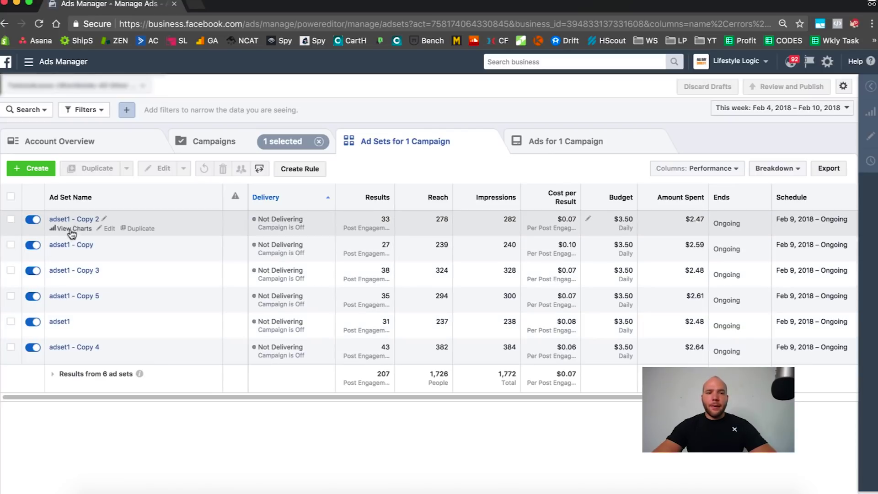
left_click(79, 218)
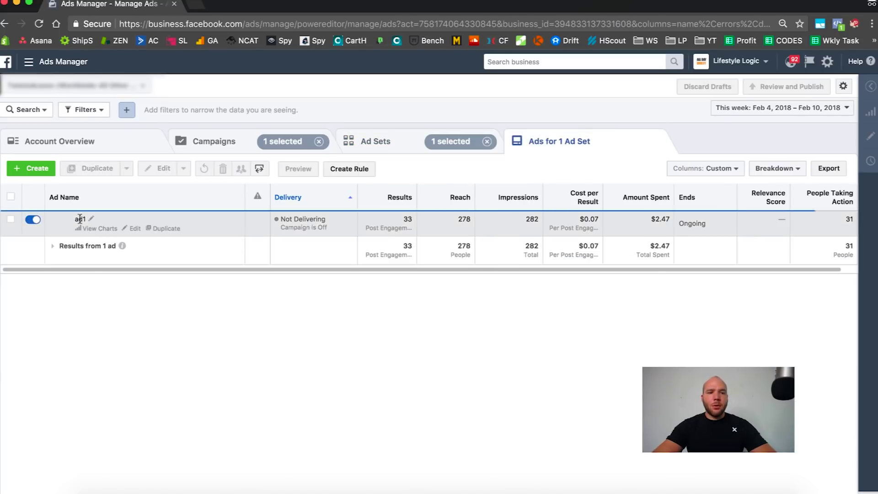
left_click(11, 221)
left_click(298, 169)
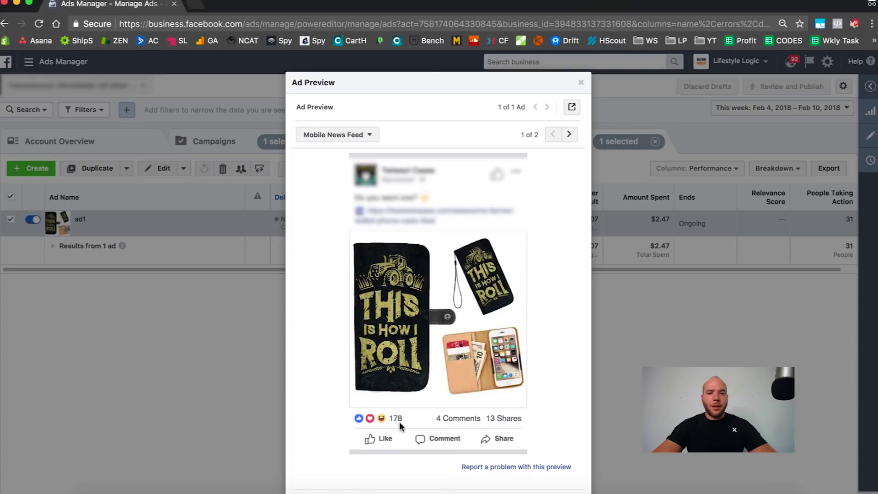
Step: Close the ad preview and clear the ad and ad set selections to list all ad sets in the campaign
left_click(582, 84)
left_click(656, 141)
left_click(394, 145)
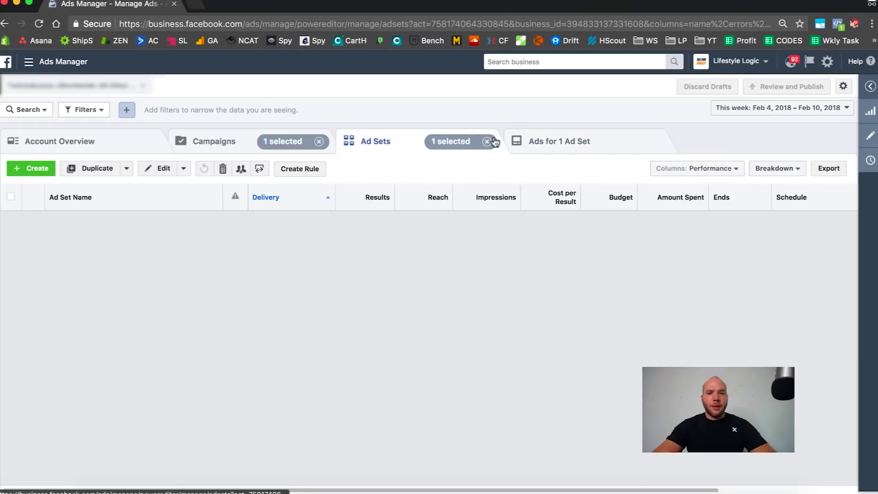
left_click(493, 141)
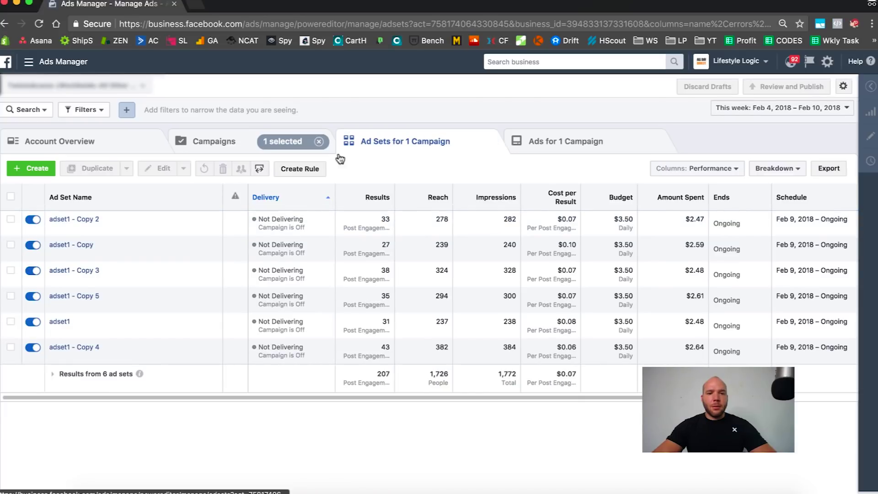
Step: Return to the campaigns, sort them by reach, and open the ad sets of PPE-FARMER-AD4
left_click(240, 147)
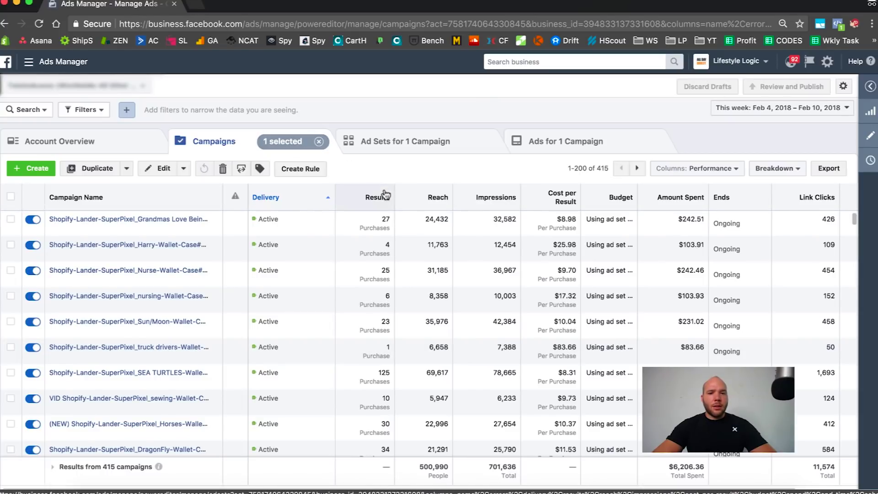
left_click(419, 194)
scroll(193, 363, "down", 15)
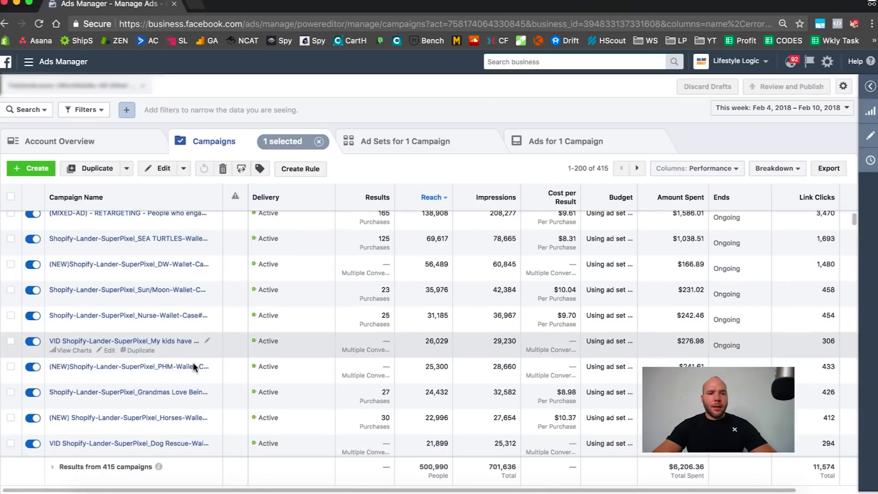
scroll(193, 362, "up", 10)
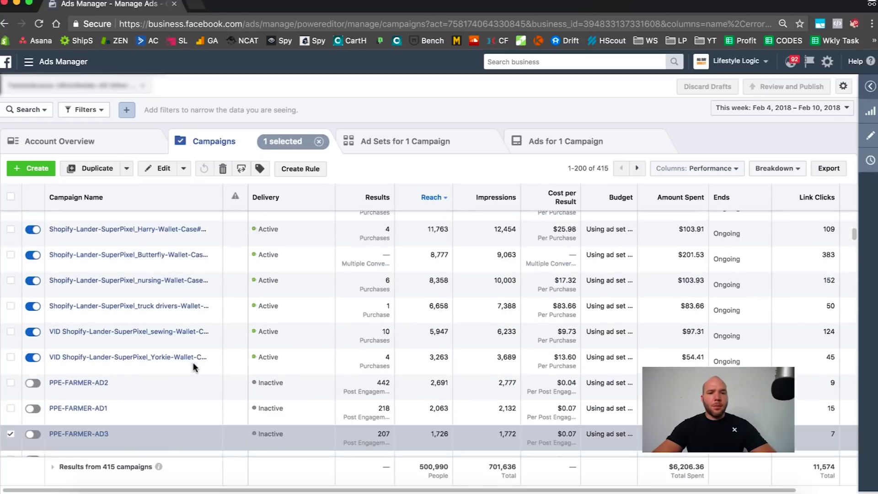
scroll(193, 363, "down", 3)
scroll(193, 362, "down", 3)
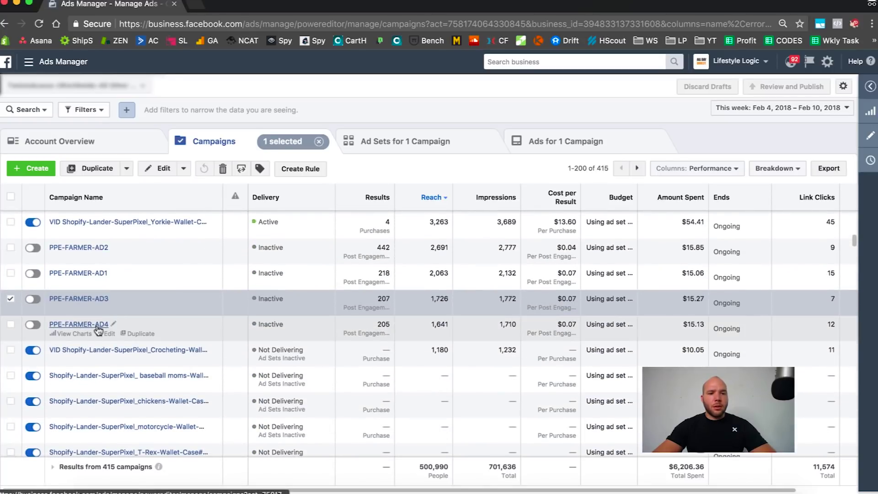
left_click(97, 326)
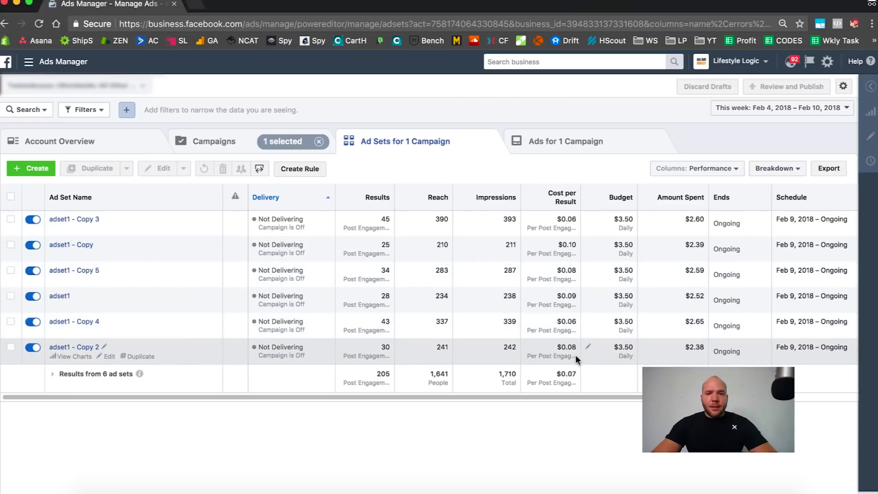
Step: Display the PPE-FARMER-AD4 ad sets with the Engagement columns, followed by the Nates column preset
left_click(701, 170)
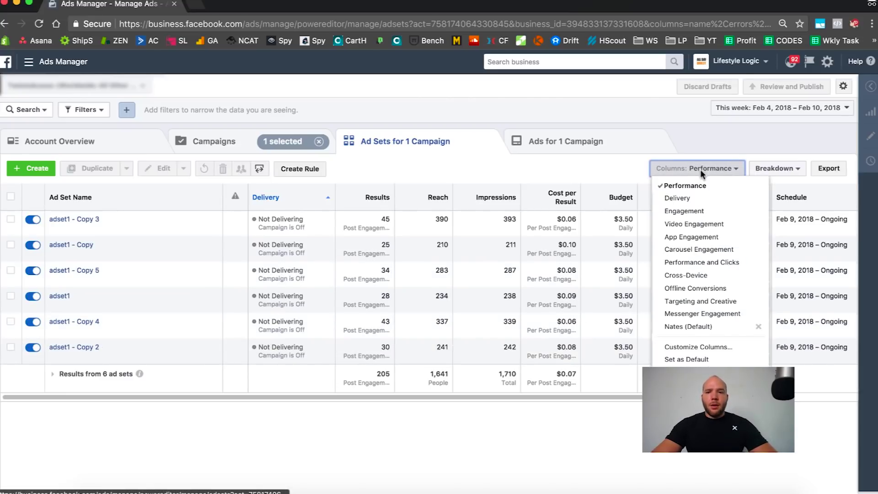
left_click(690, 210)
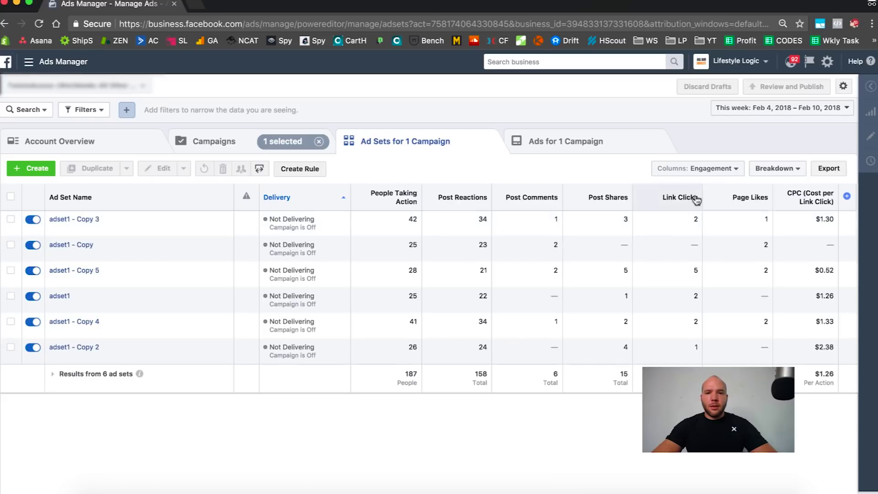
left_click(727, 169)
left_click(689, 327)
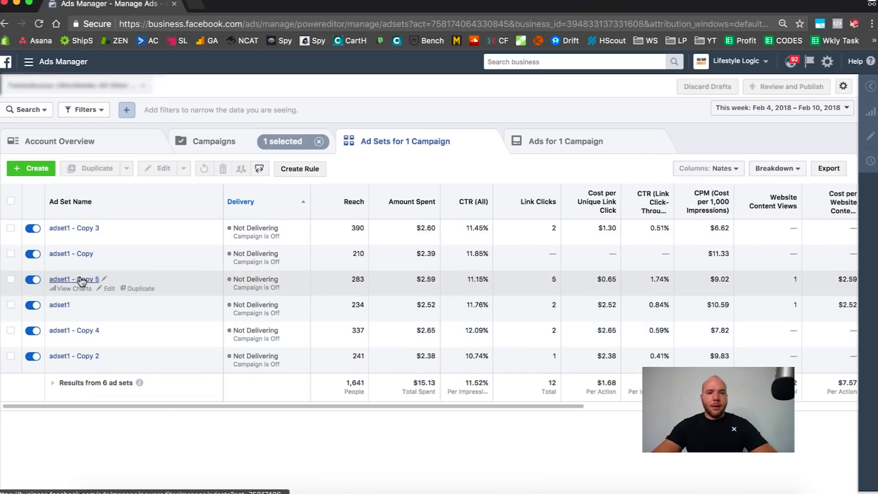
Step: Select adset1 - Copy 5 and display the Performance columns to check its cost per result
left_click(10, 279)
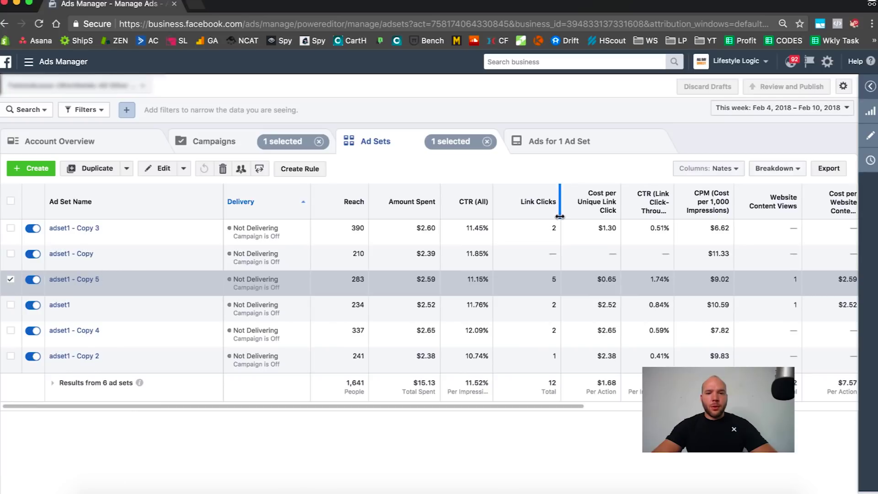
left_click(707, 168)
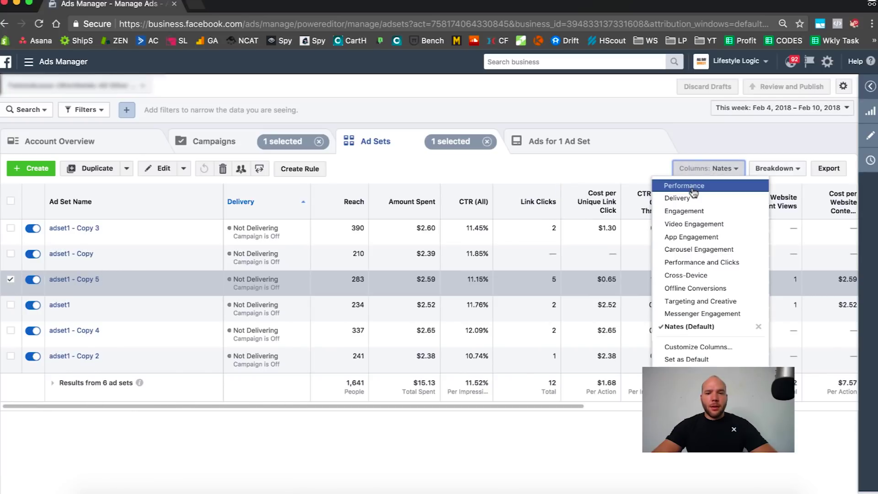
left_click(694, 190)
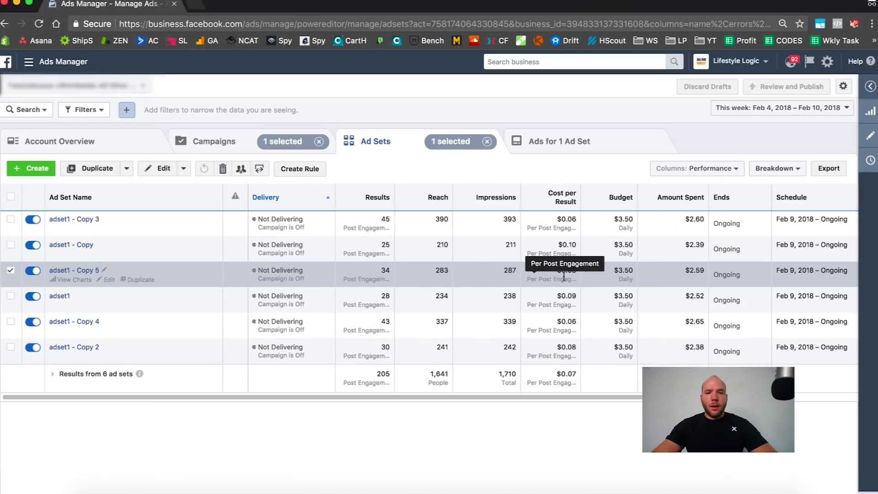
Step: Preview ad1 of adset1 - Copy 5, close the preview, and return to the ad sets
left_click(89, 271)
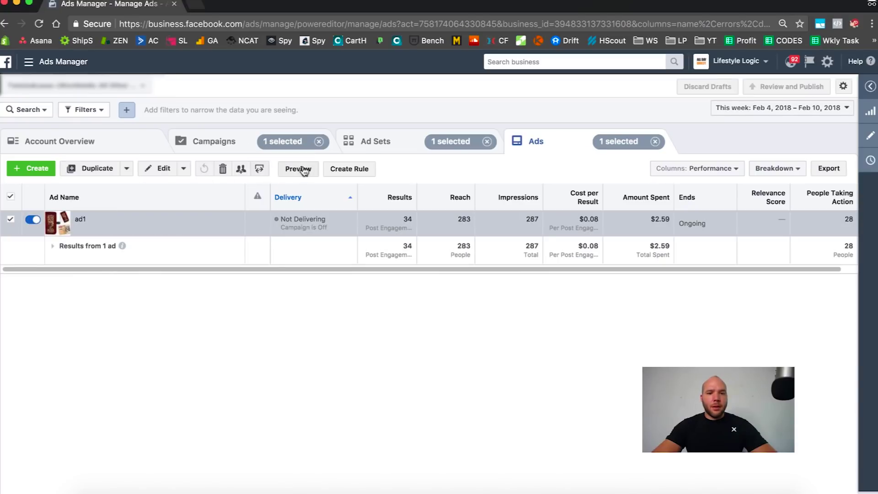
left_click(298, 169)
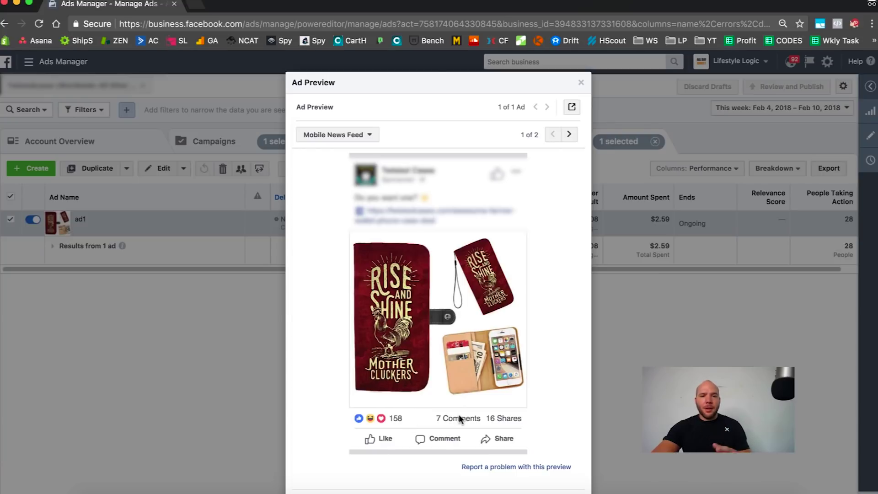
left_click(581, 84)
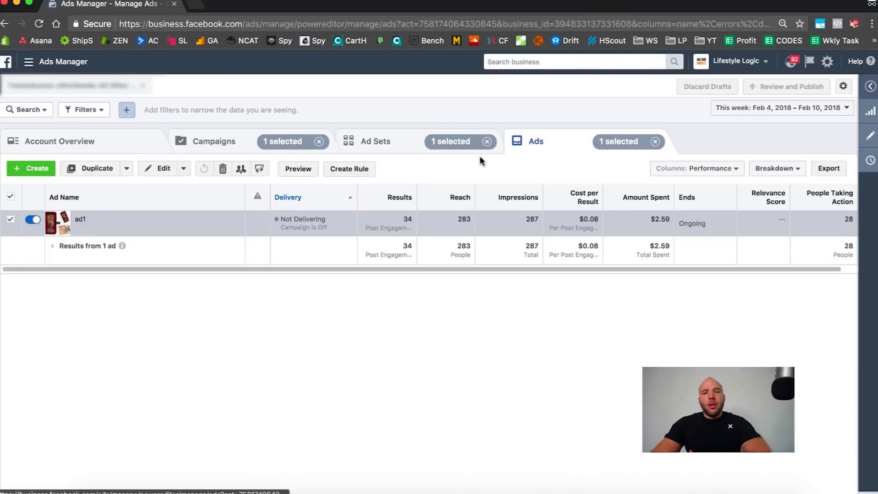
left_click(387, 154)
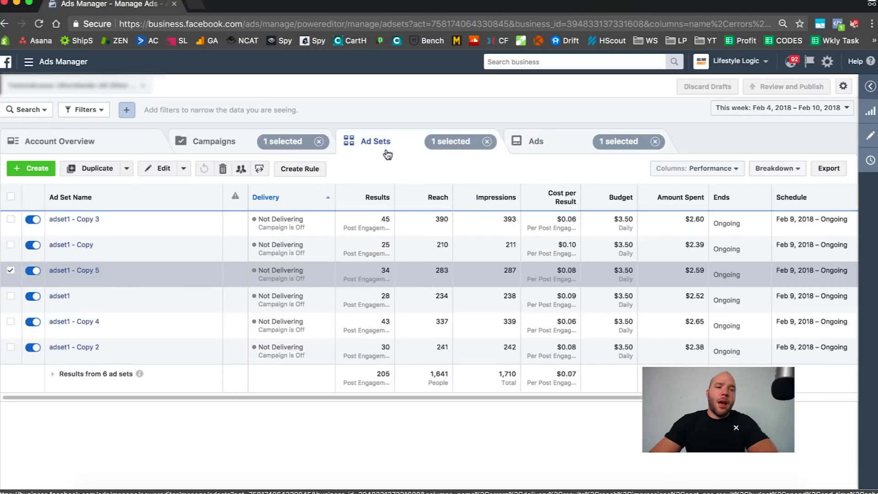
Step: Look at the ad inside adset1 - Copy 3 and return to the PPE-FARMER-AD4 ad sets
left_click(229, 138)
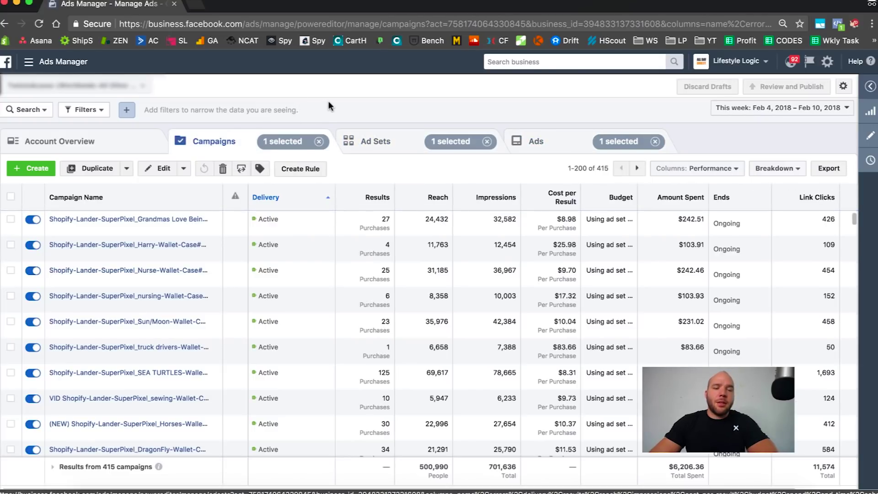
left_click(374, 140)
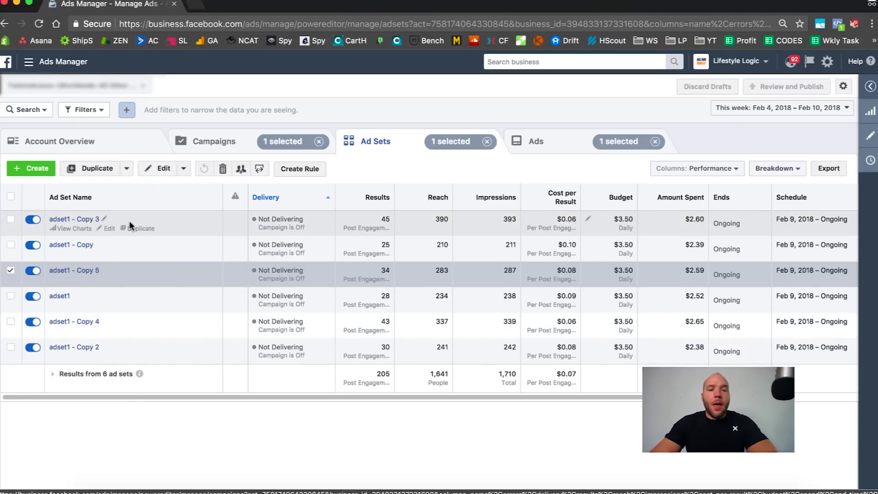
left_click(86, 221)
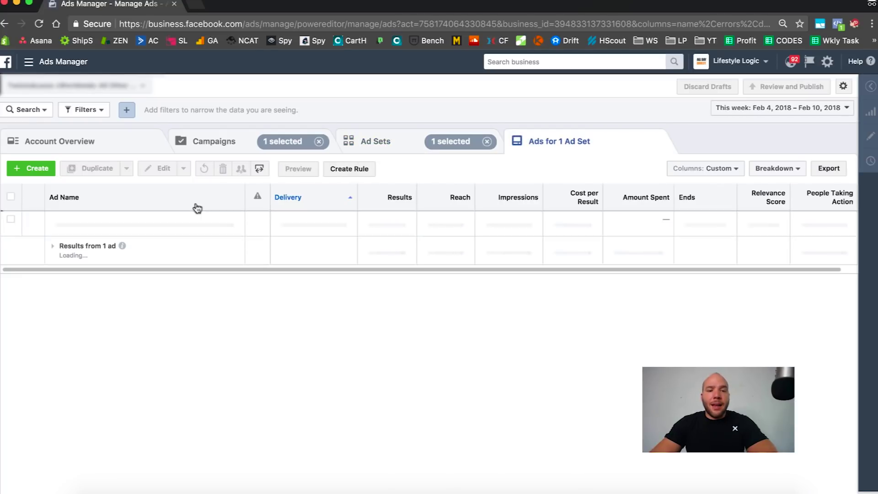
left_click(383, 133)
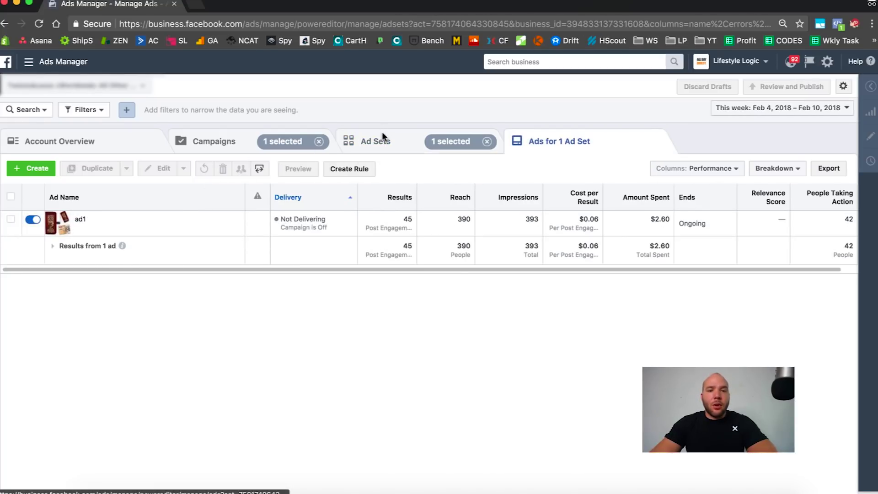
left_click(534, 140)
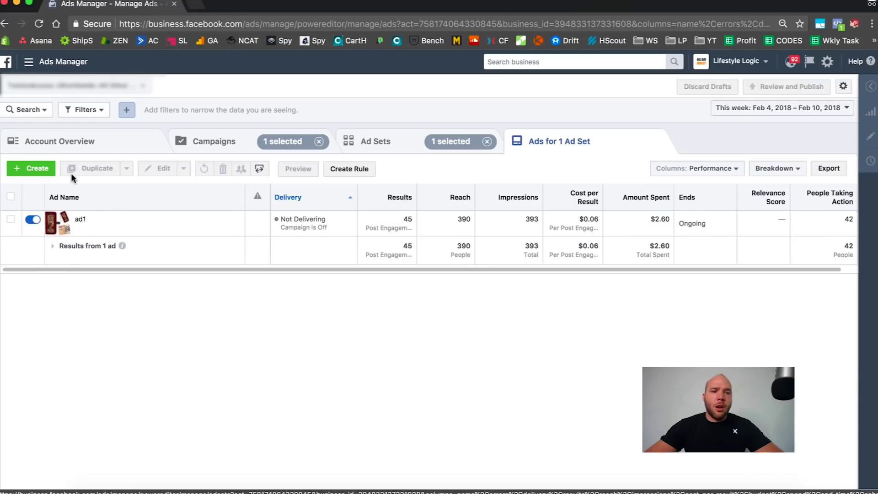
left_click(402, 150)
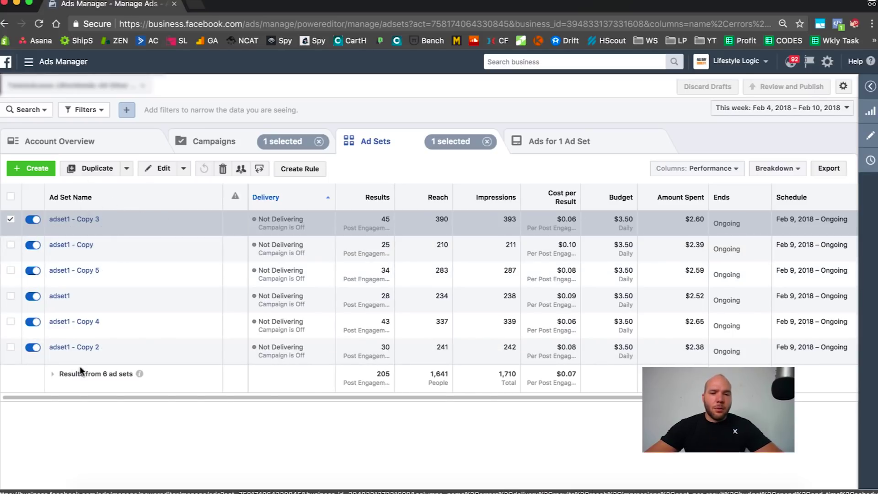
Step: Clear the adset1 - Copy 3 selection, check the campaigns list, and return to the PPE-FARMER-AD4 ad sets
mouse_move(92, 256)
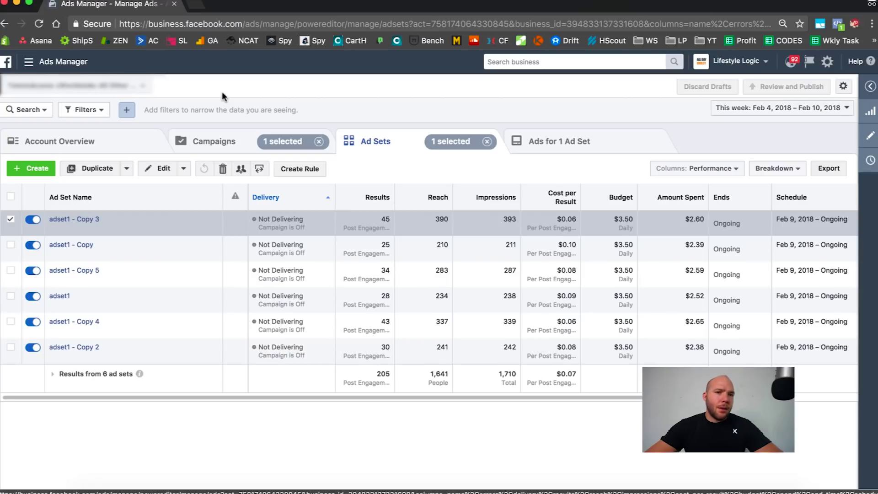
left_click(11, 221)
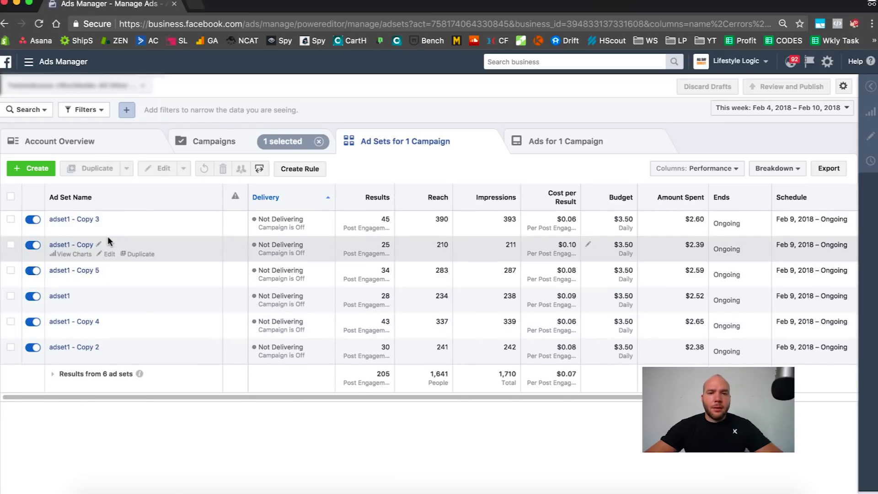
left_click(212, 147)
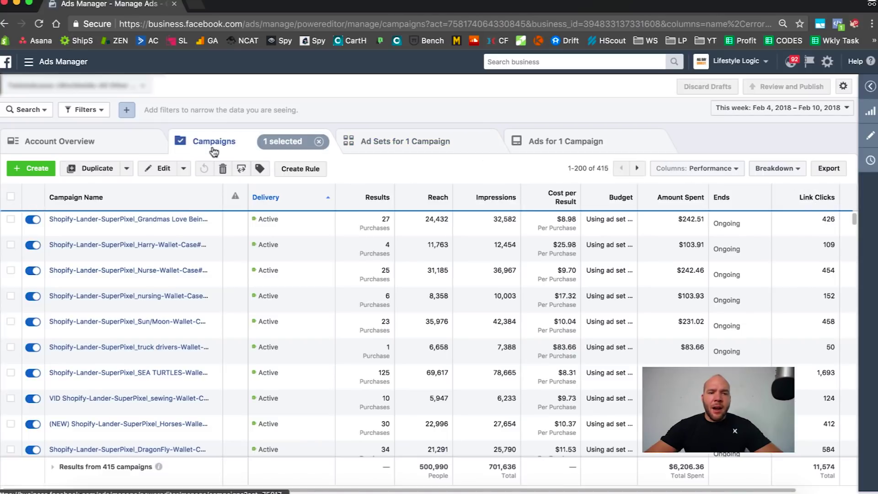
left_click(337, 142)
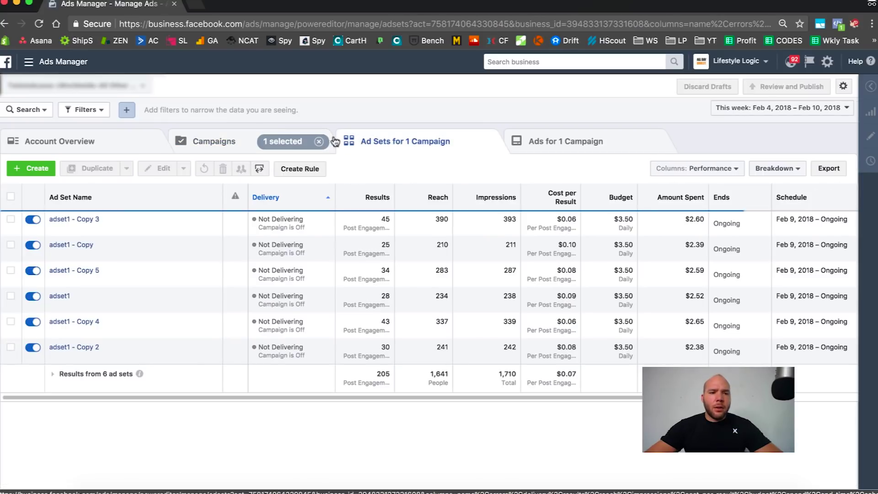